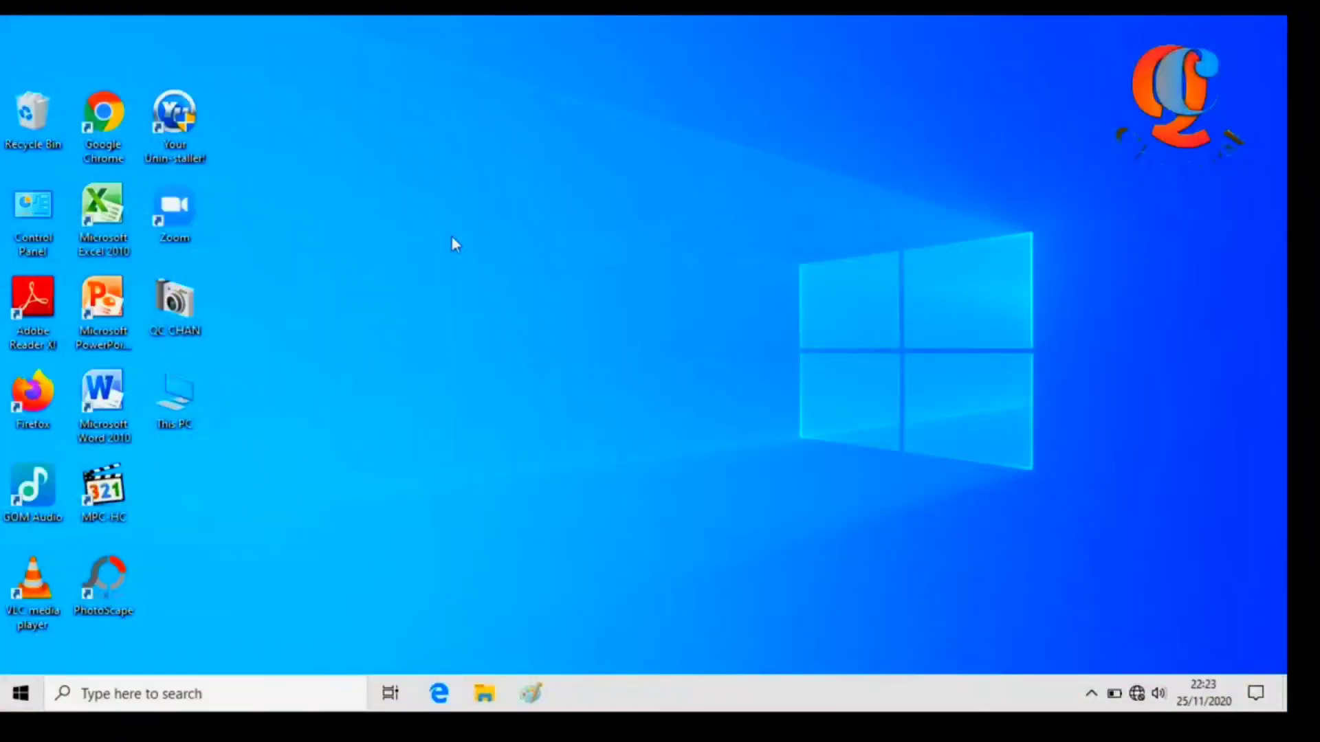
# Step: Refresh the Windows desktop twice
pyautogui.rightClick(451, 236)
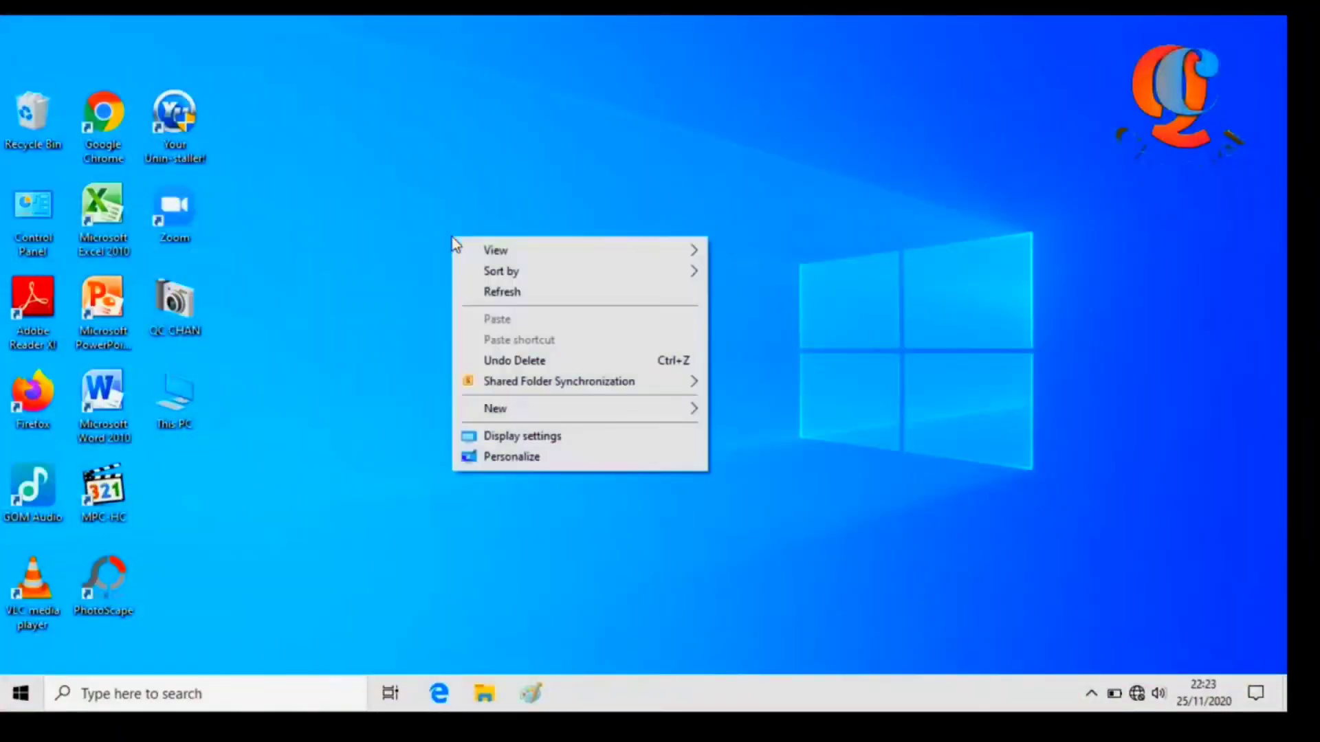
pyautogui.click(481, 291)
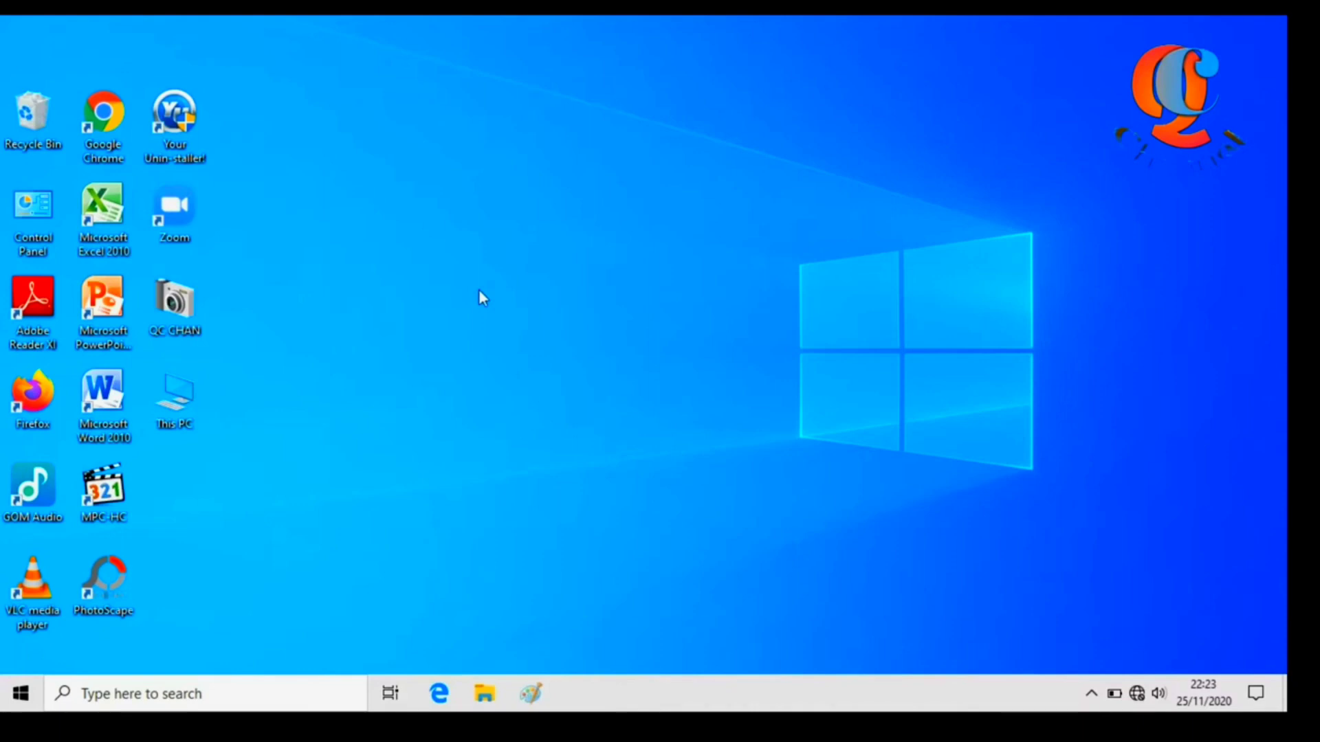
pyautogui.rightClick(410, 117)
pyautogui.click(448, 176)
# Step: Open the Windows prefetch folder by running the command "prefetch" from the Run dialog
pyautogui.press('super+r')
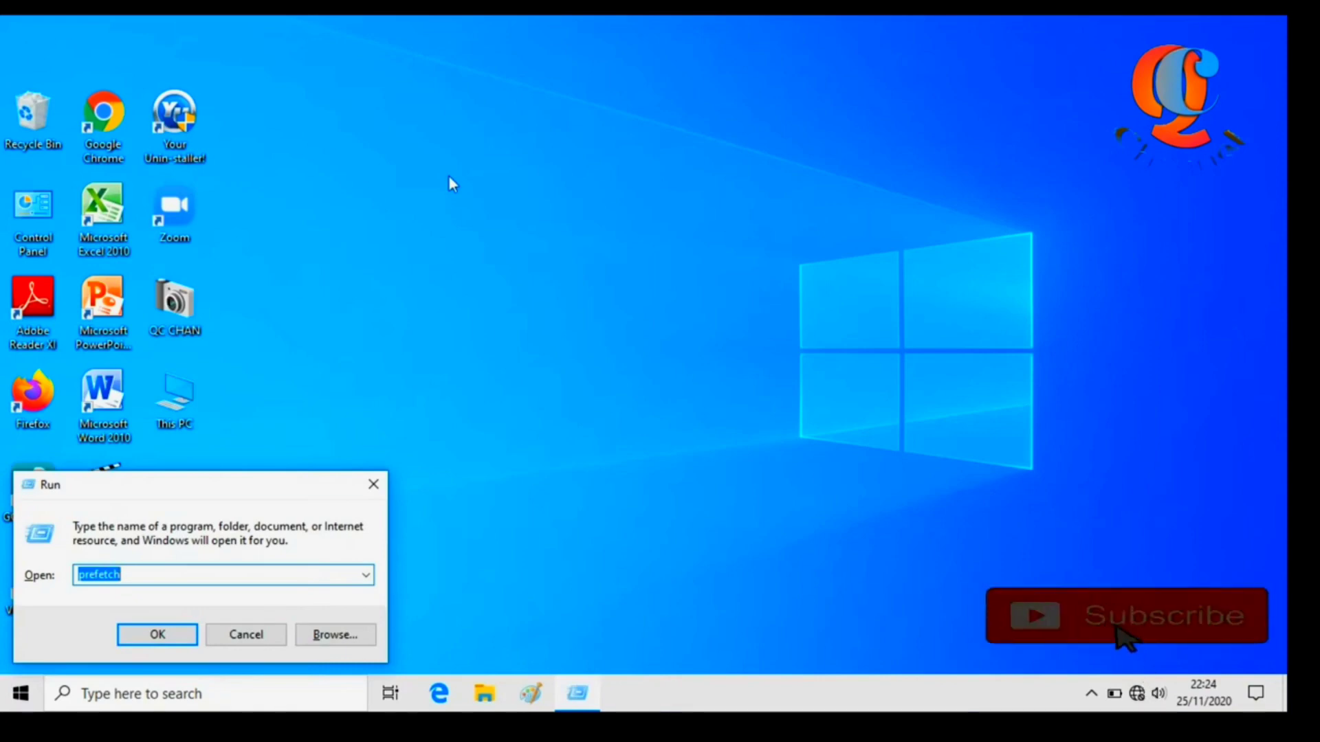
pyautogui.write('p')
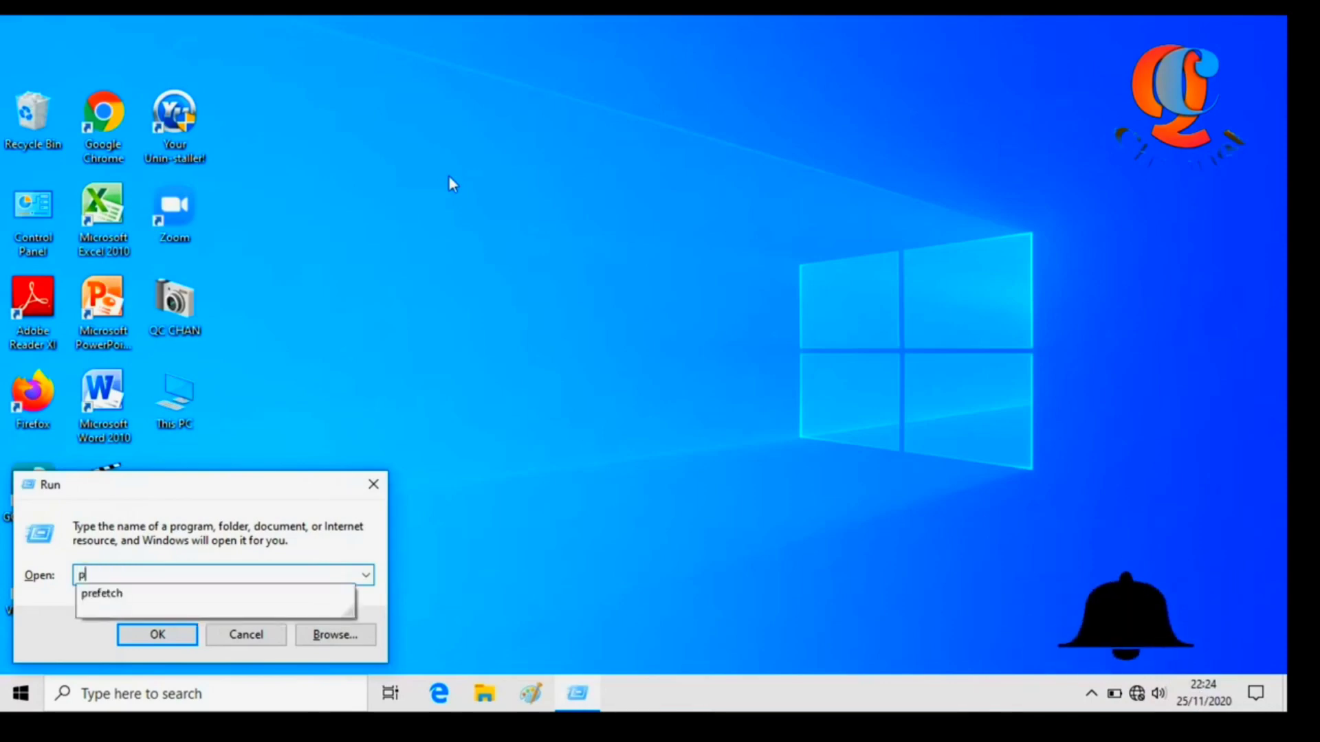
pyautogui.write('re')
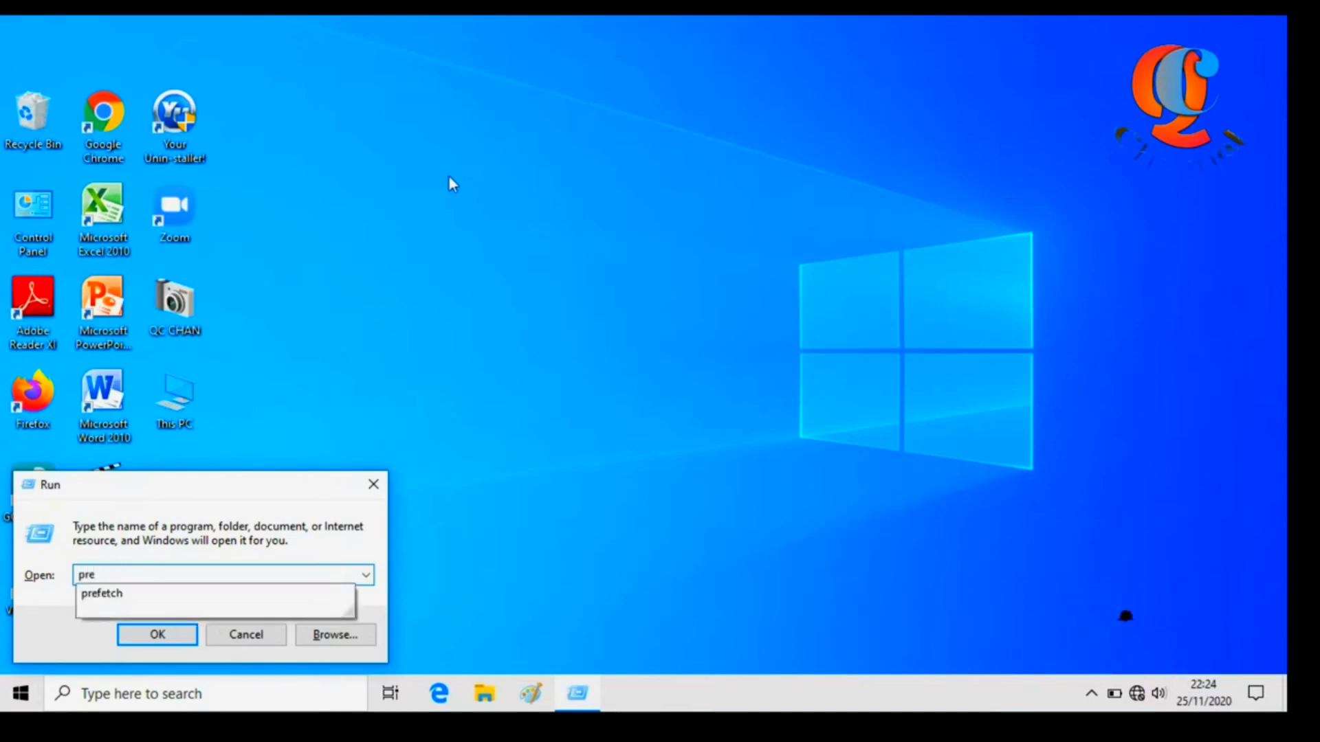
pyautogui.write('fet')
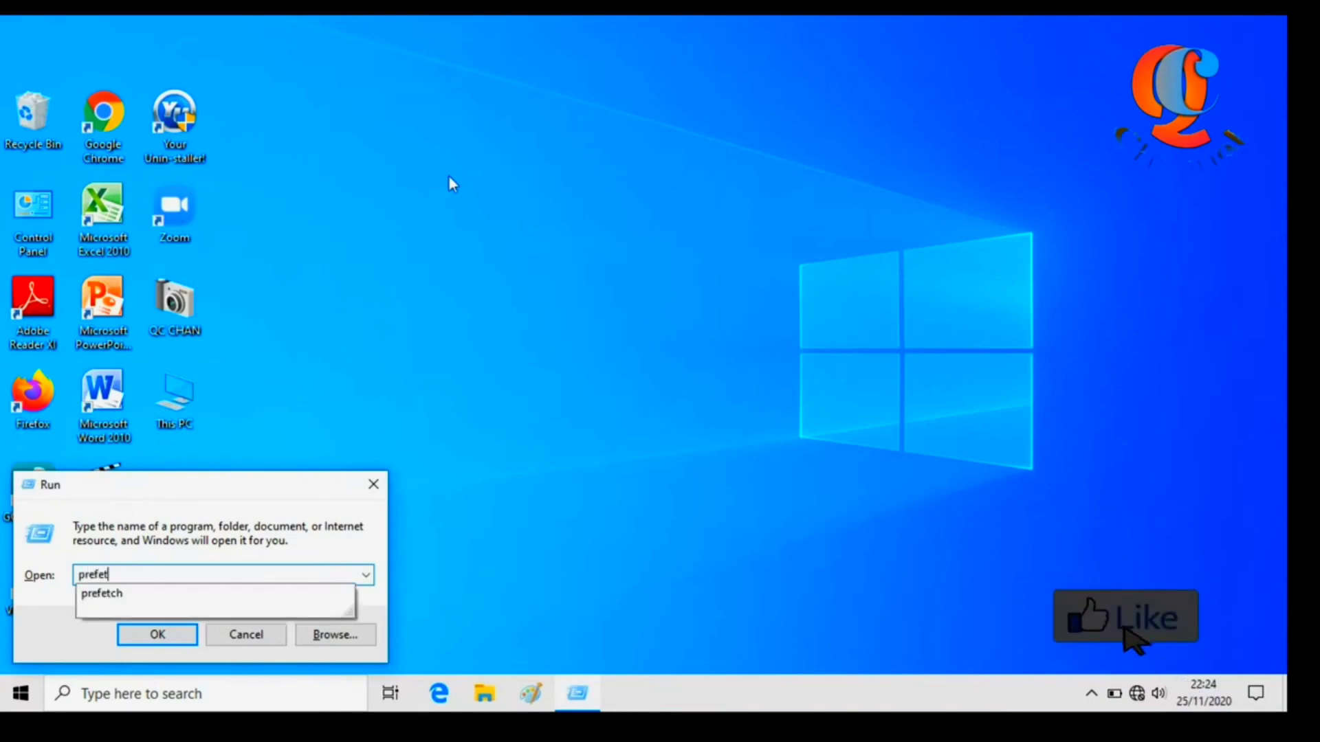
pyautogui.write('ch')
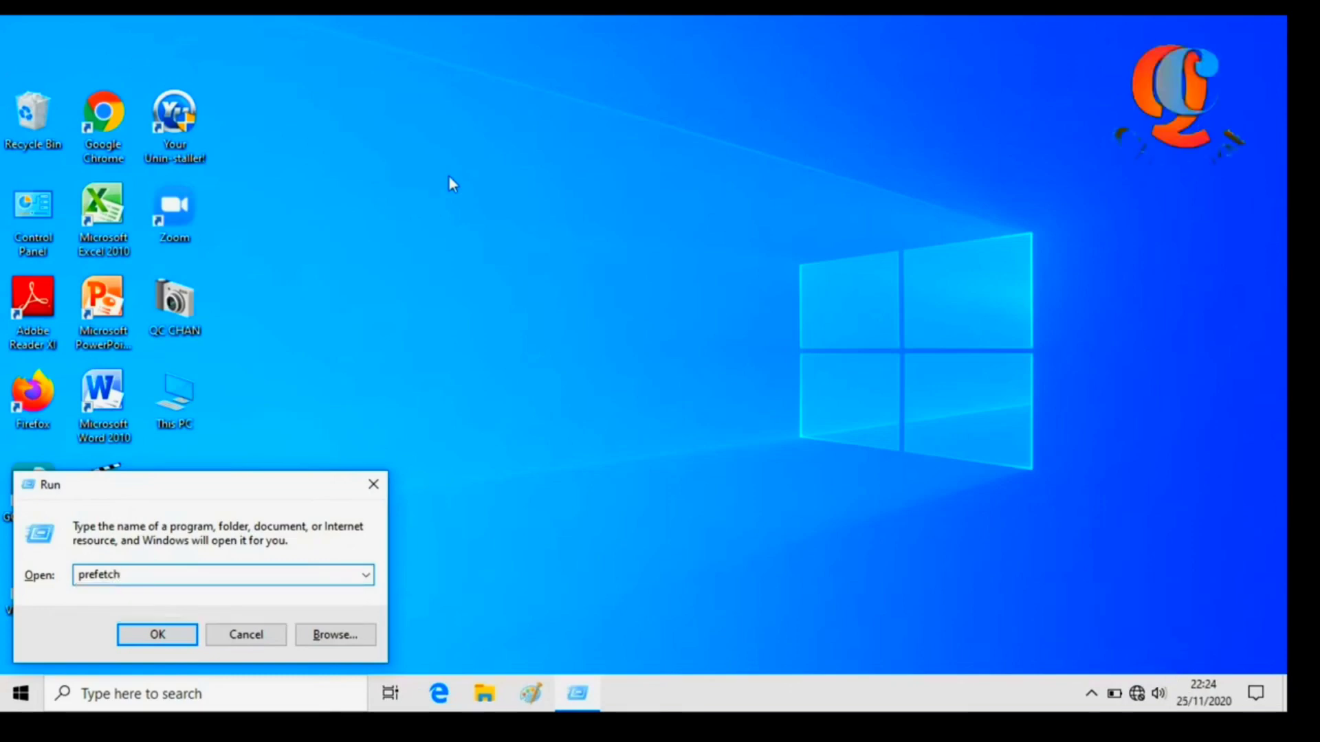
pyautogui.click(167, 629)
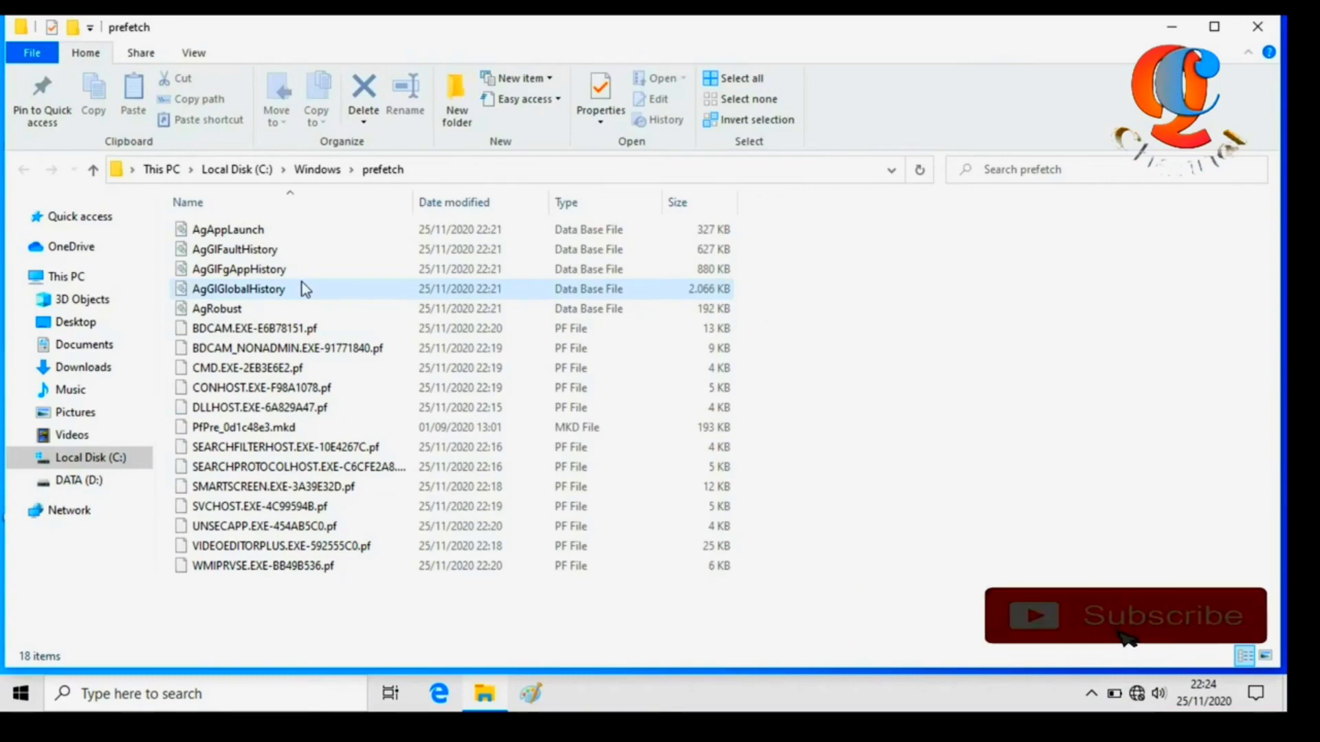
# Step: Delete all files in the prefetch folder, skipping the in-use PfPre_0d1c48e3.mkd, and close the folder window
pyautogui.hotkey('ctrl', 'a')
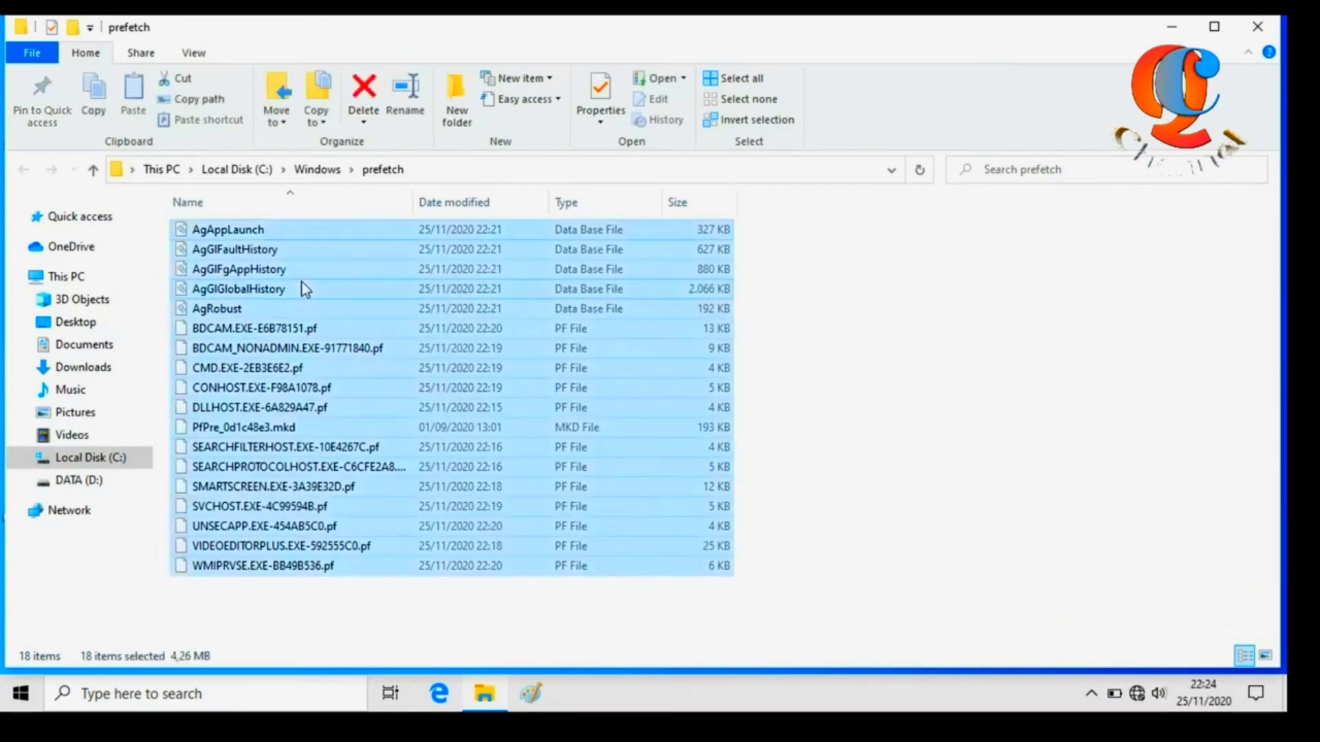
pyautogui.press('Delete')
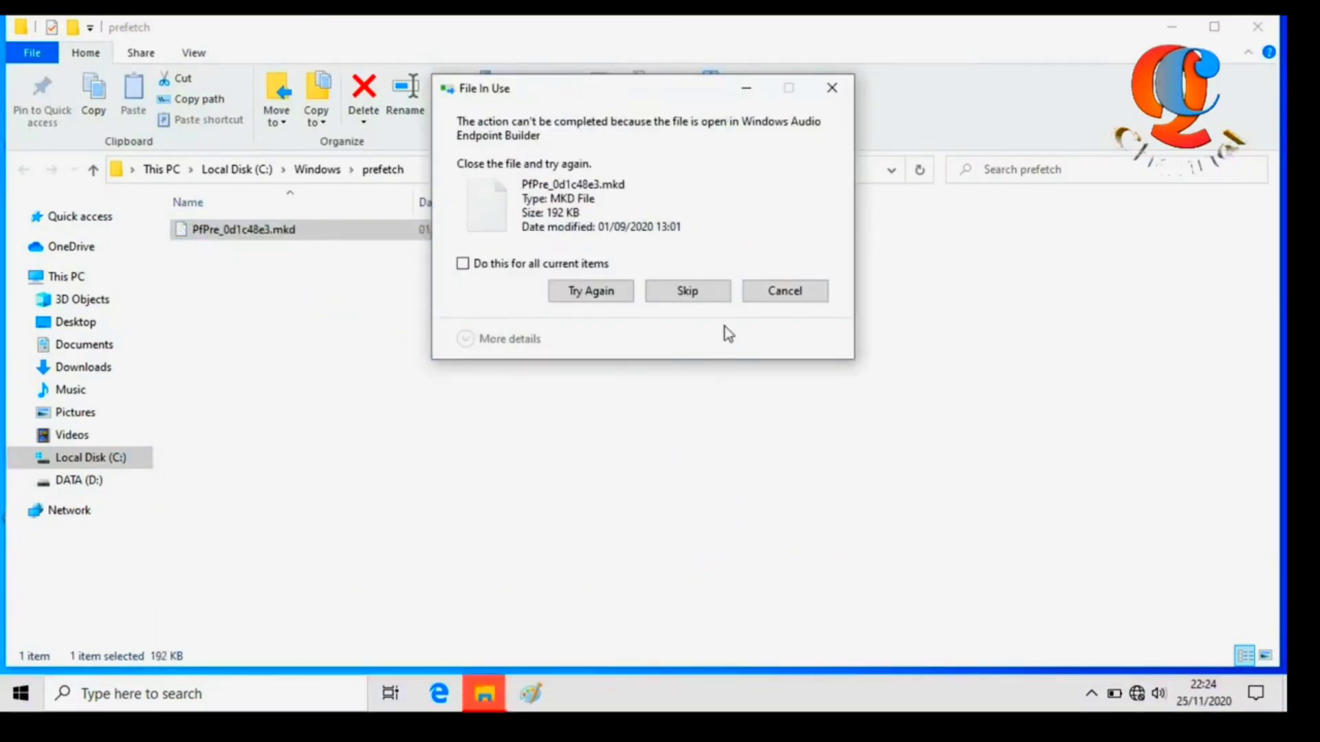
pyautogui.click(688, 290)
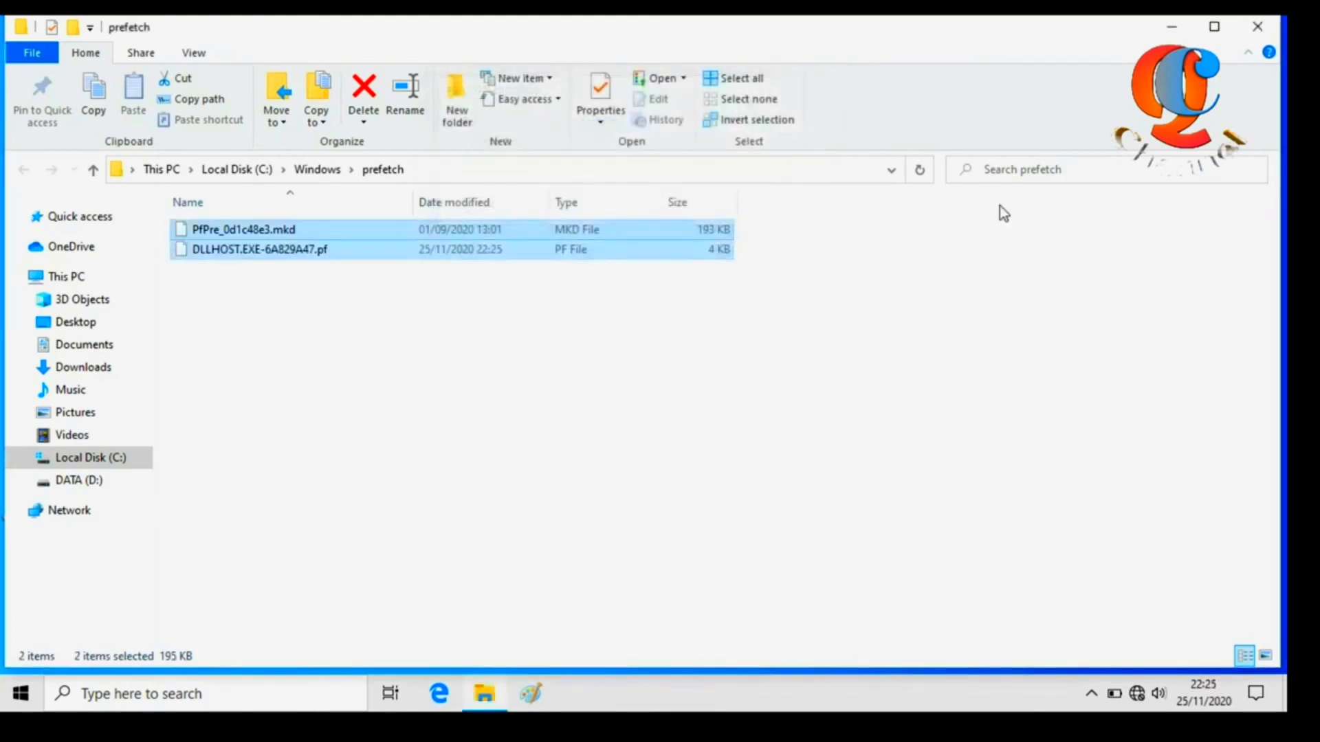
pyautogui.click(1257, 29)
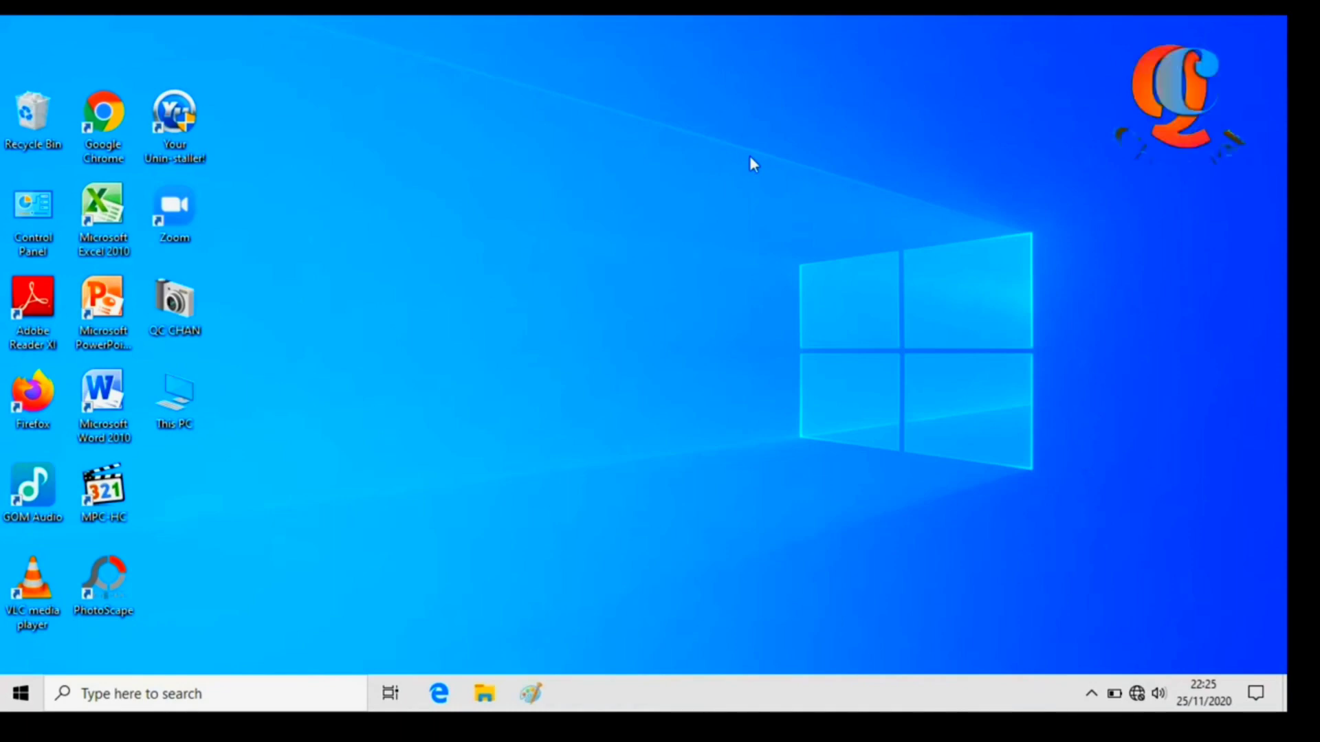
# Step: Open the Windows Temp folder by running the command "temp" from the Run dialog
pyautogui.press('super+r')
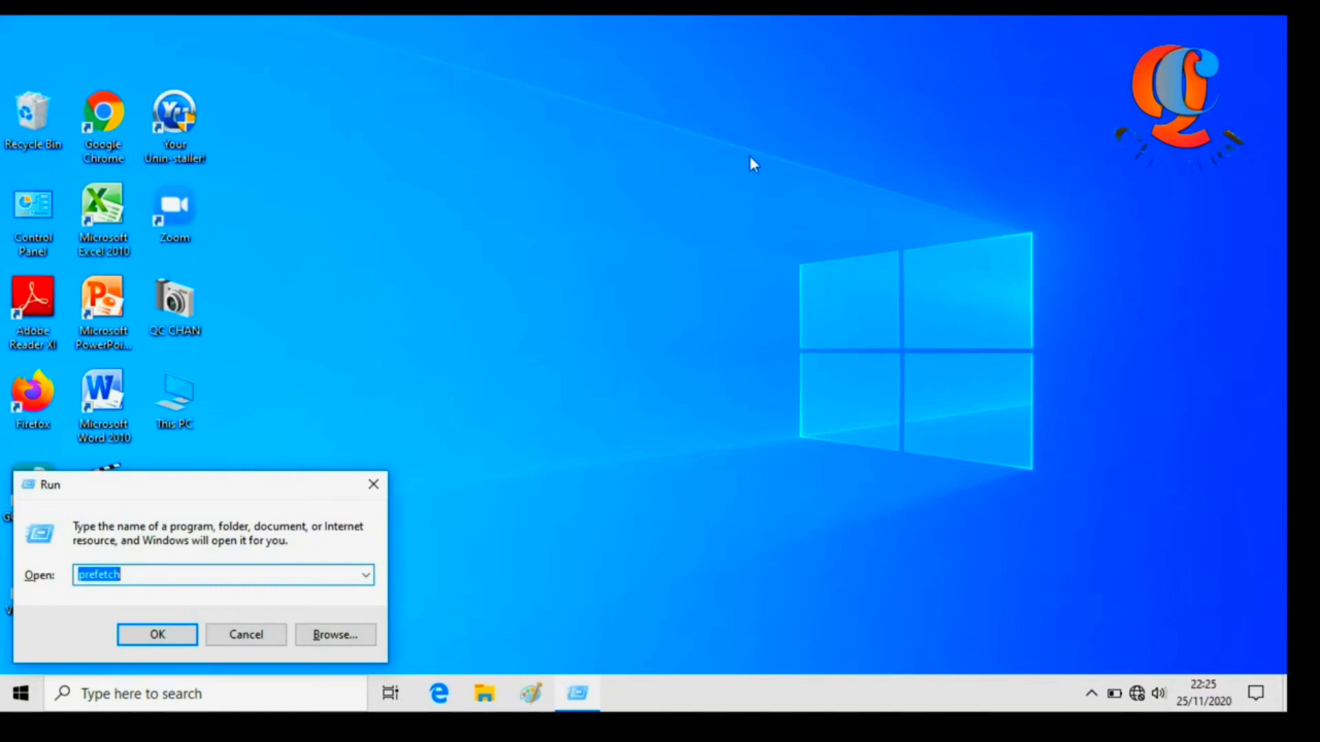
pyautogui.write('tem')
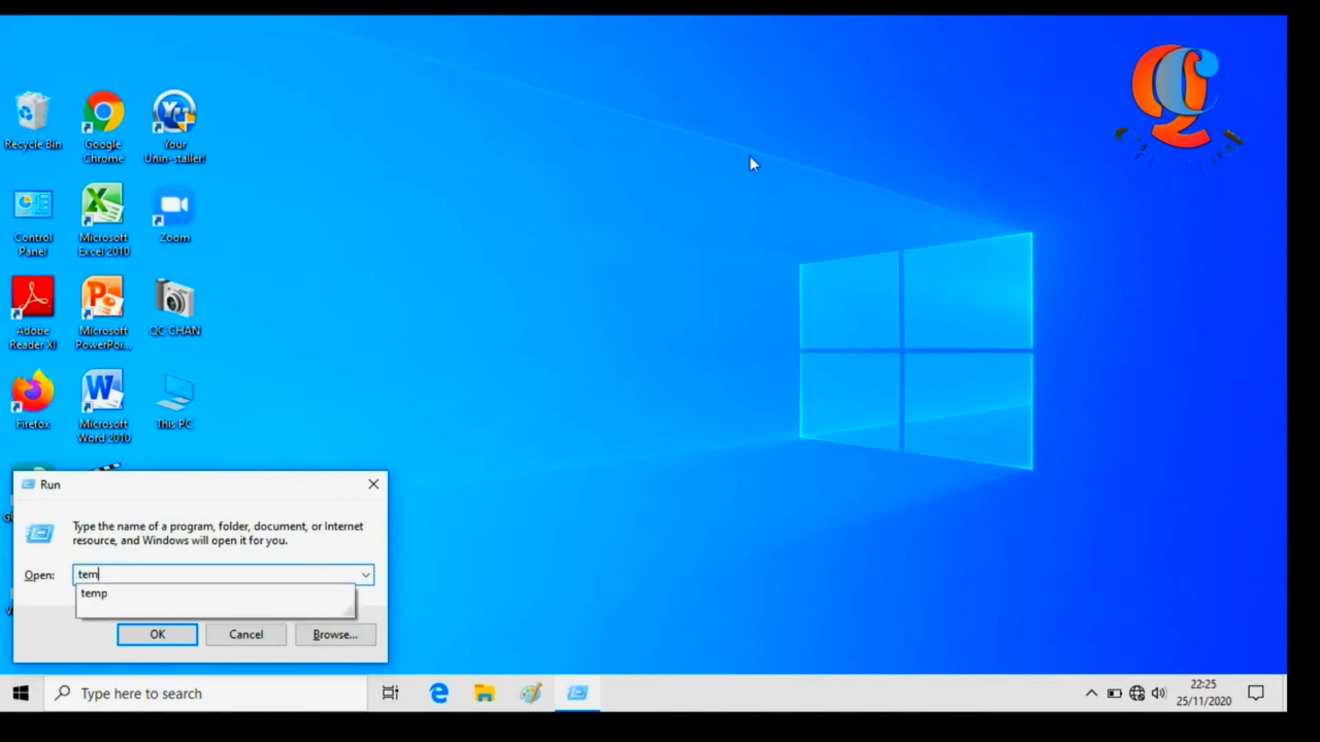
pyautogui.write('p')
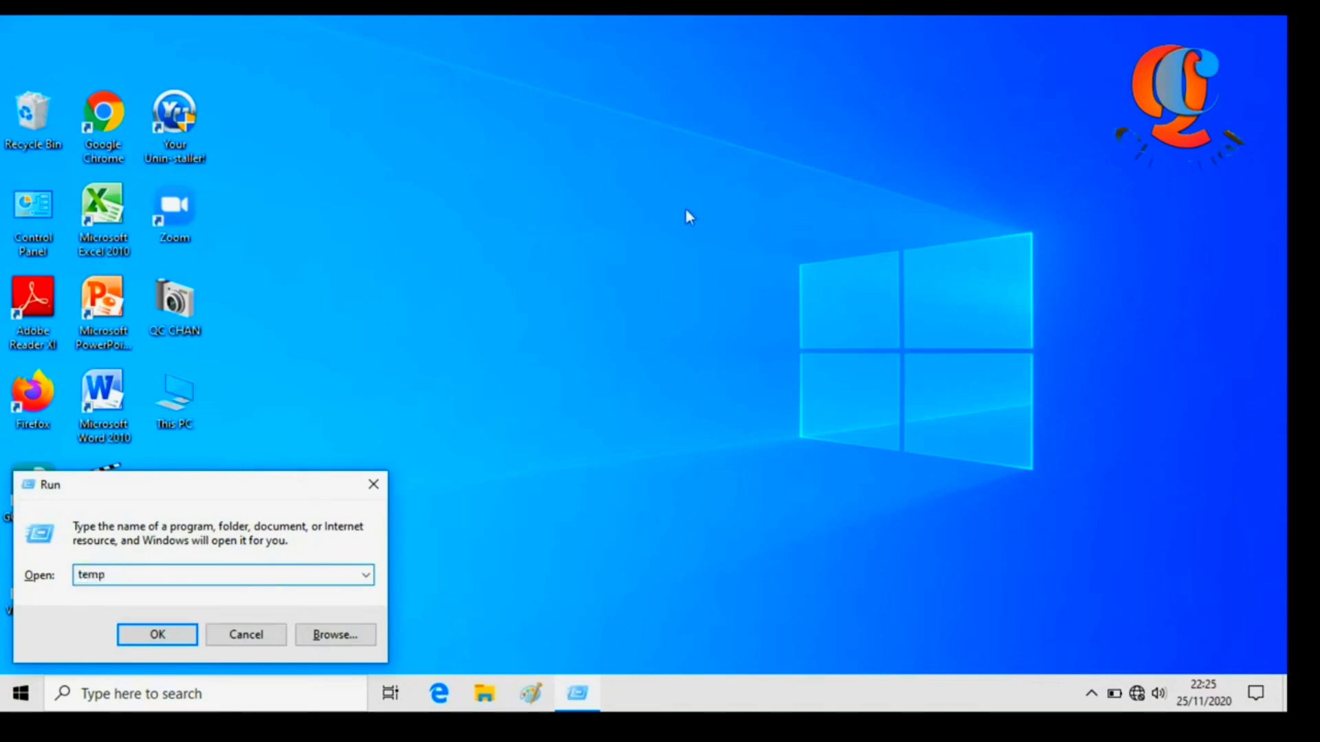
pyautogui.click(178, 634)
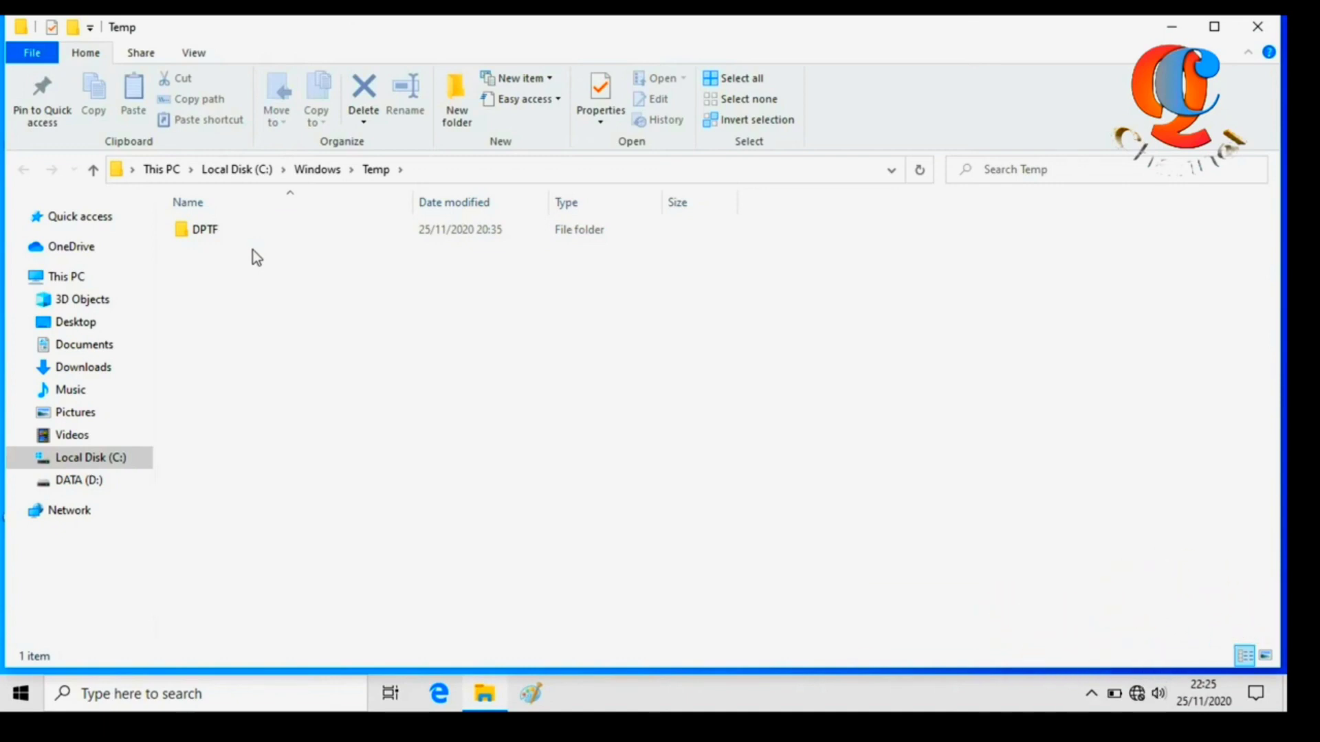
# Step: Try to delete everything in the Windows Temp folder, dismiss the prompt for the DPTF folder, and close the window
pyautogui.hotkey('ctrl', 'a')
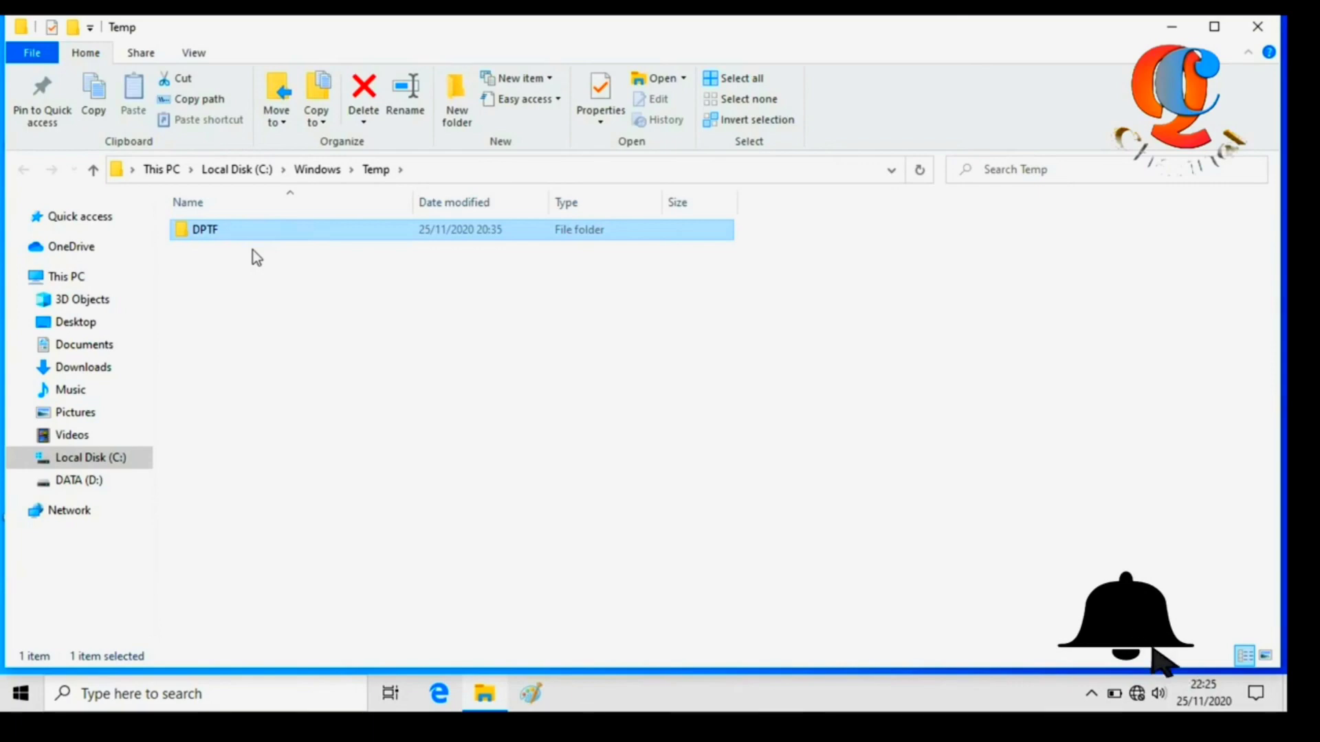
pyautogui.press('Delete')
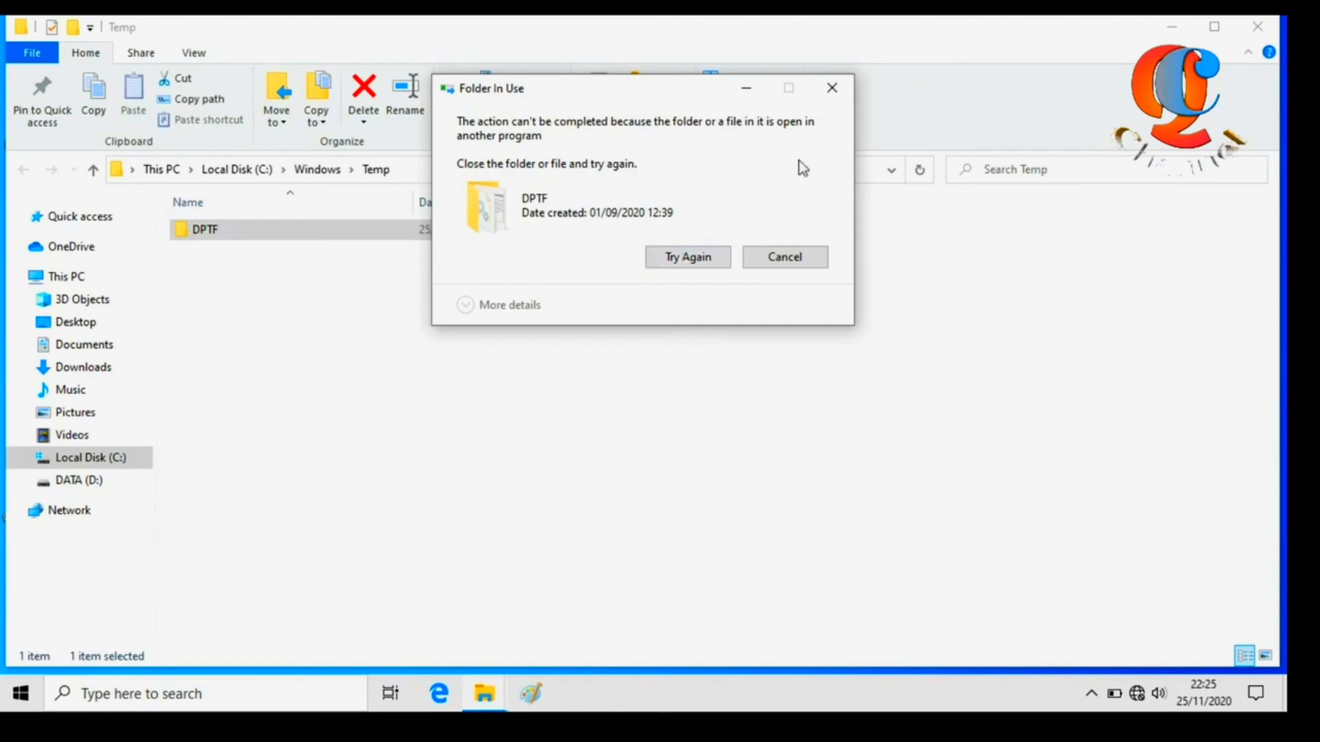
pyautogui.click(842, 94)
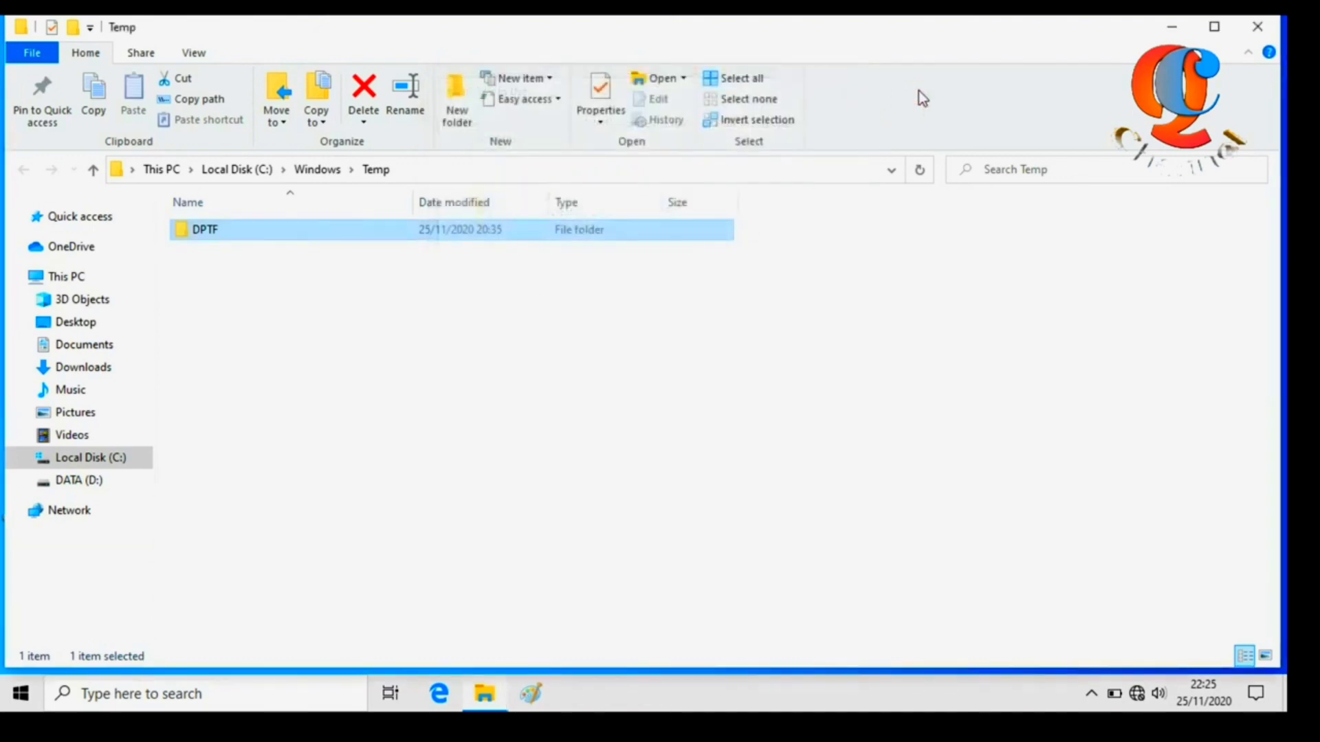
pyautogui.click(1256, 29)
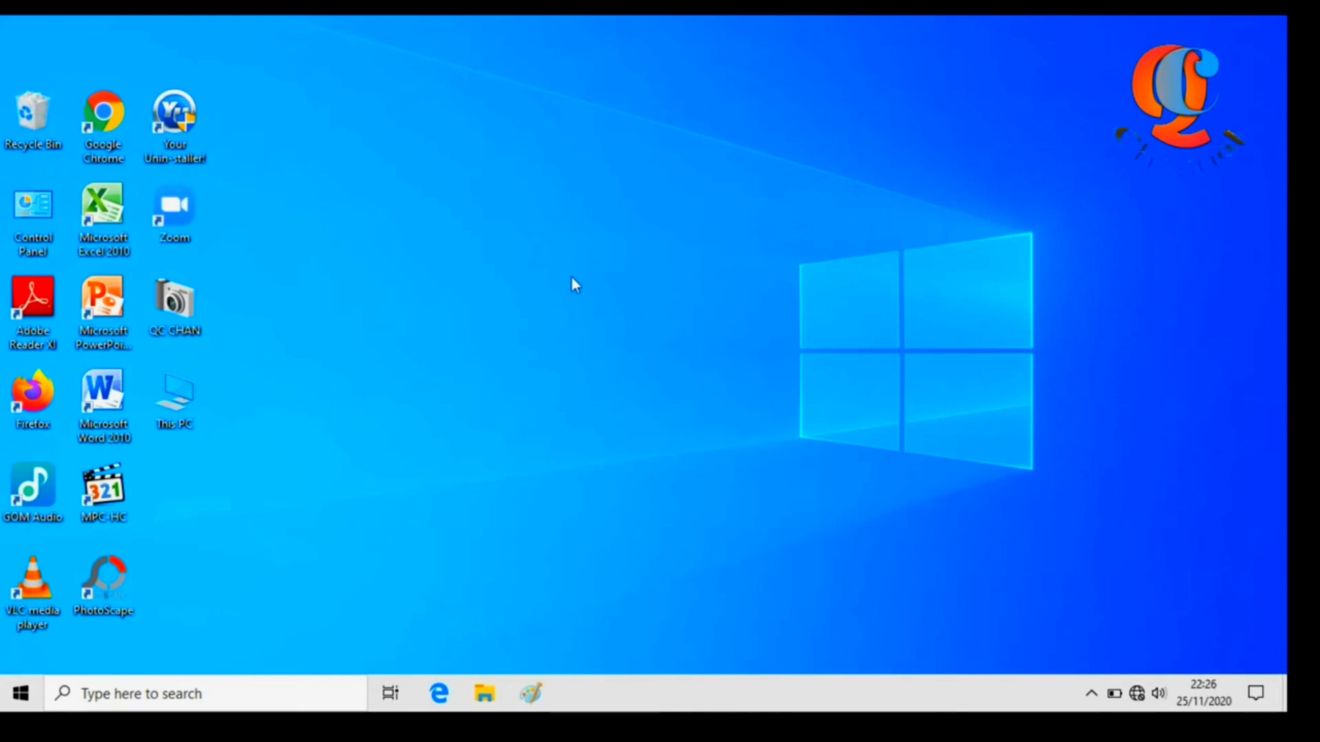
# Step: Open the user's local Temp folder by running the command "%temp%" from the Run dialog
pyautogui.press('super+r')
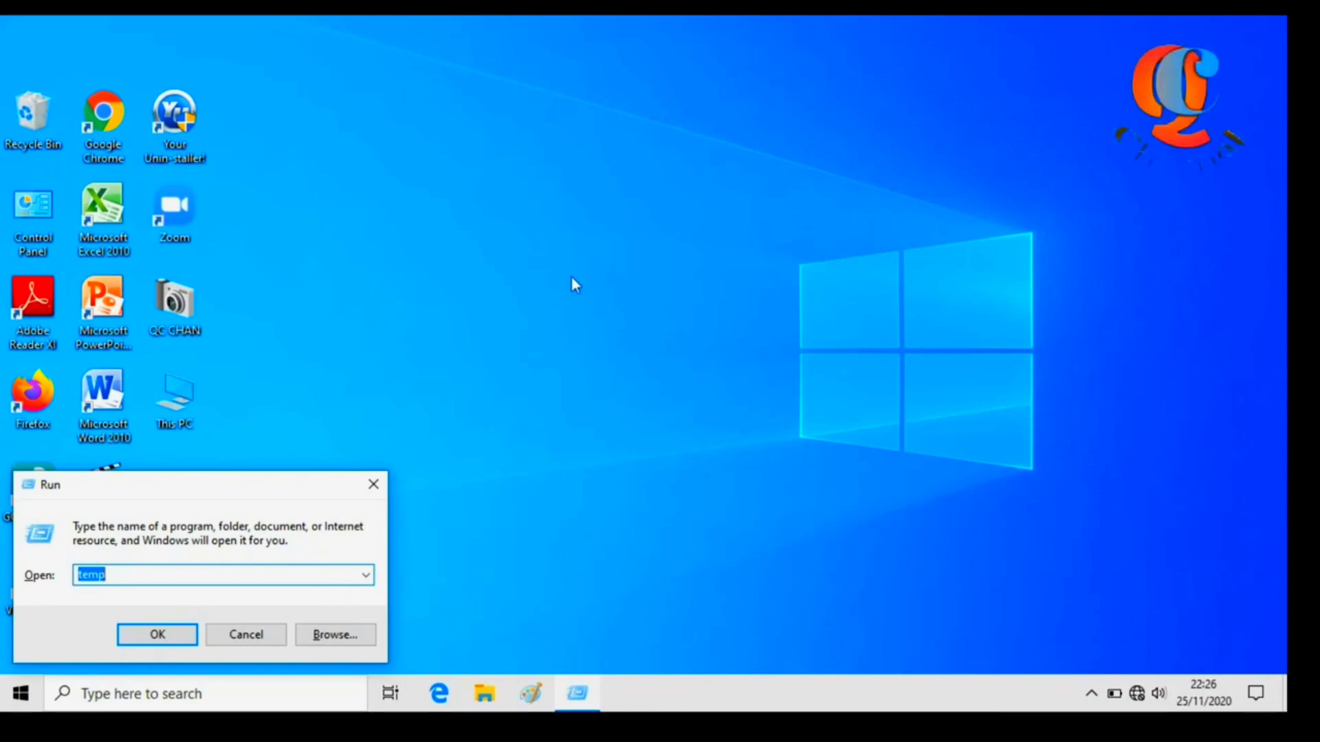
pyautogui.write('%')
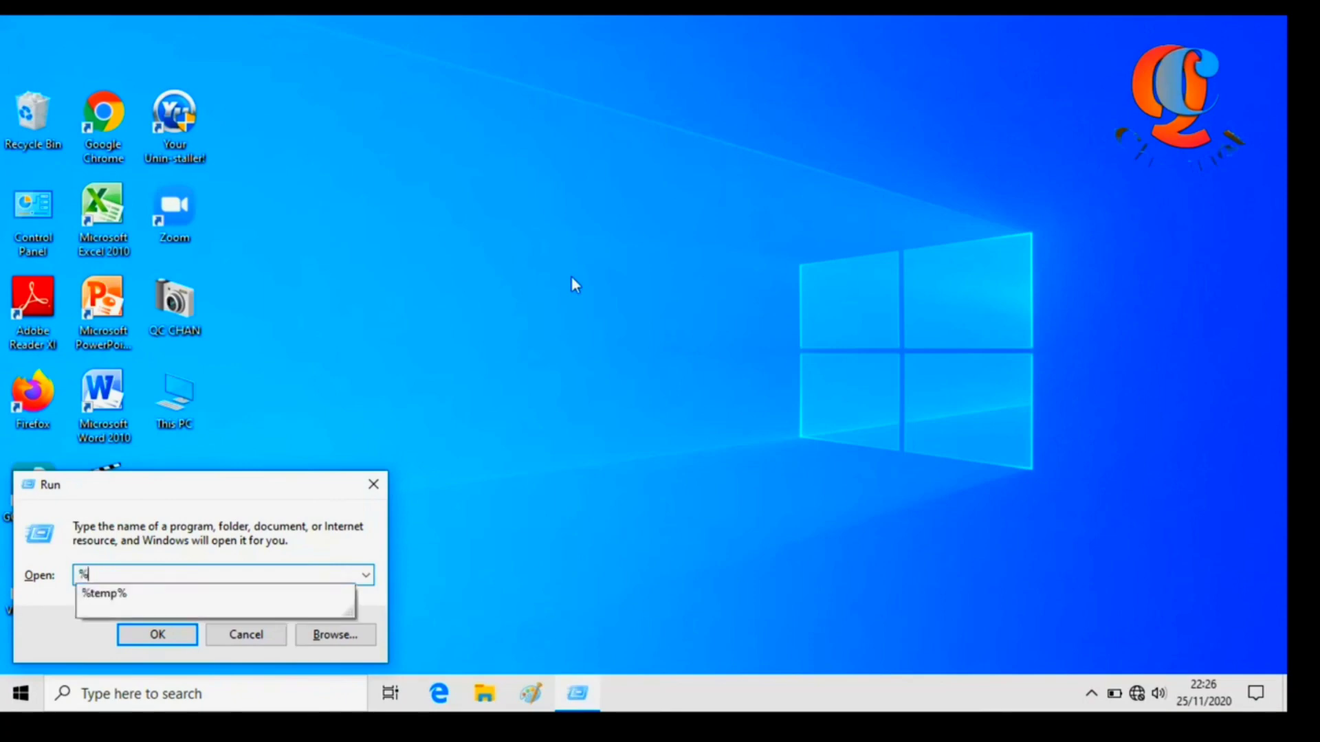
pyautogui.write('temp')
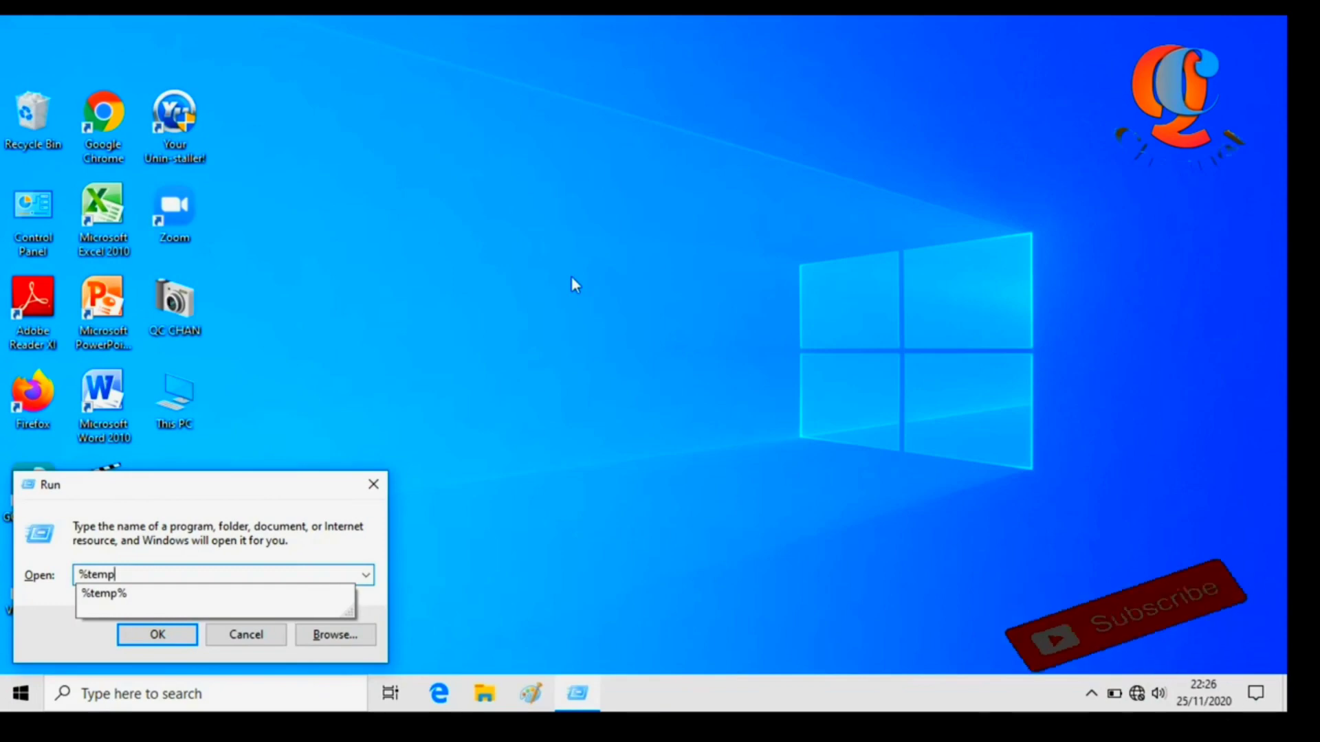
pyautogui.write('%')
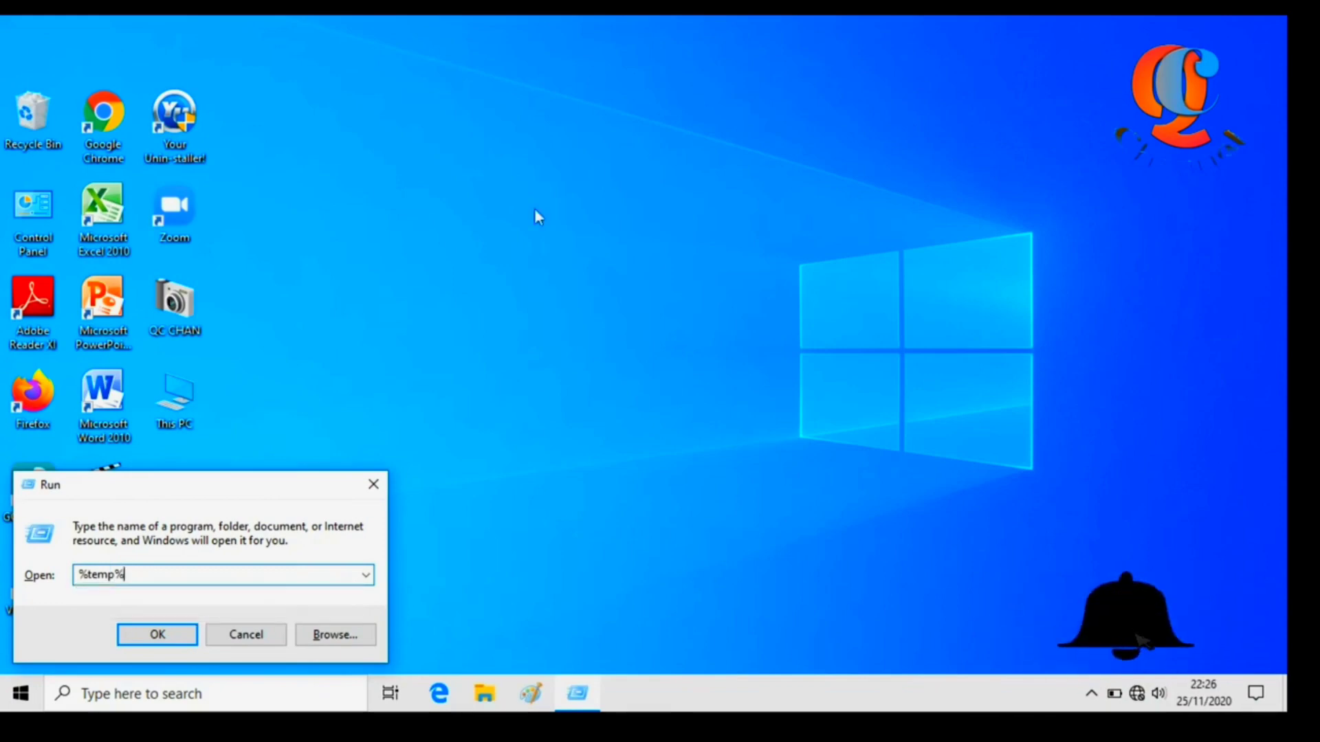
pyautogui.click(152, 633)
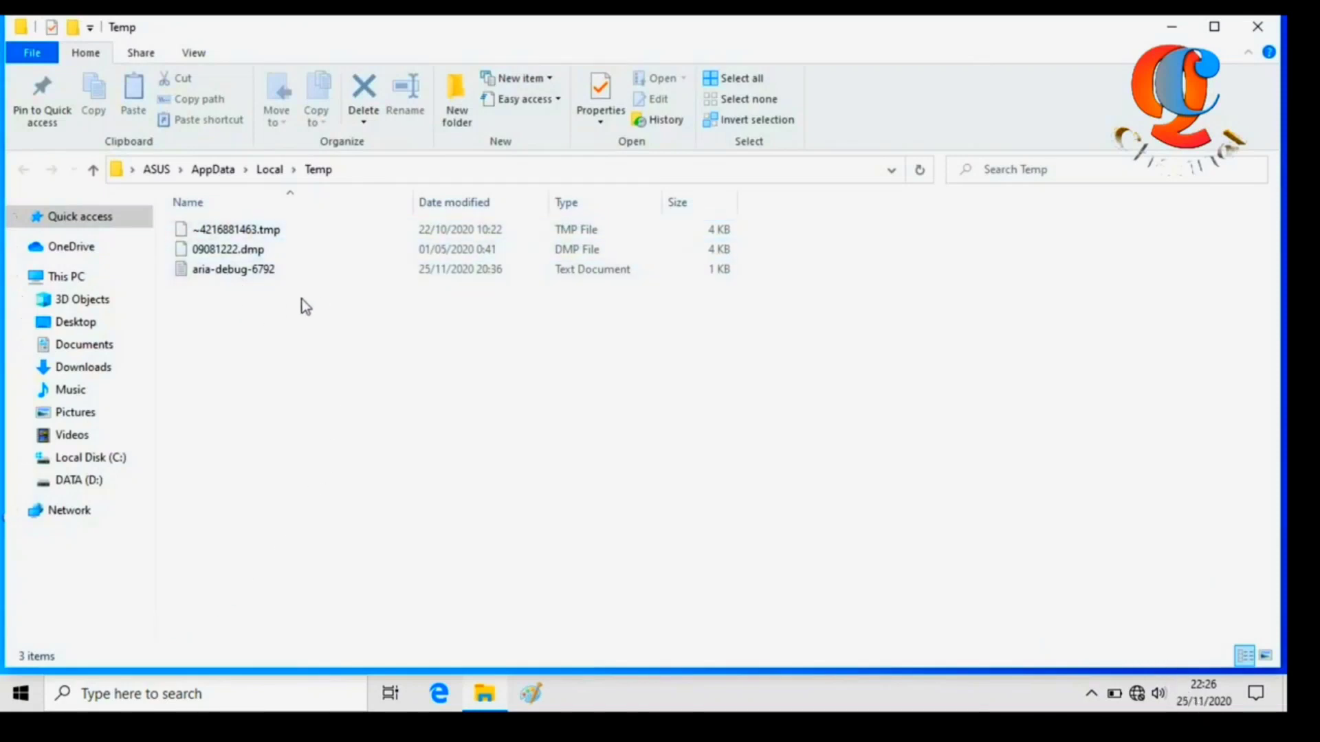
# Step: Delete all files in the user's local Temp folder, skipping the in-use aria-debug-6792, and close the folder window
pyautogui.click(247, 250)
pyautogui.hotkey('ctrl', 'a')
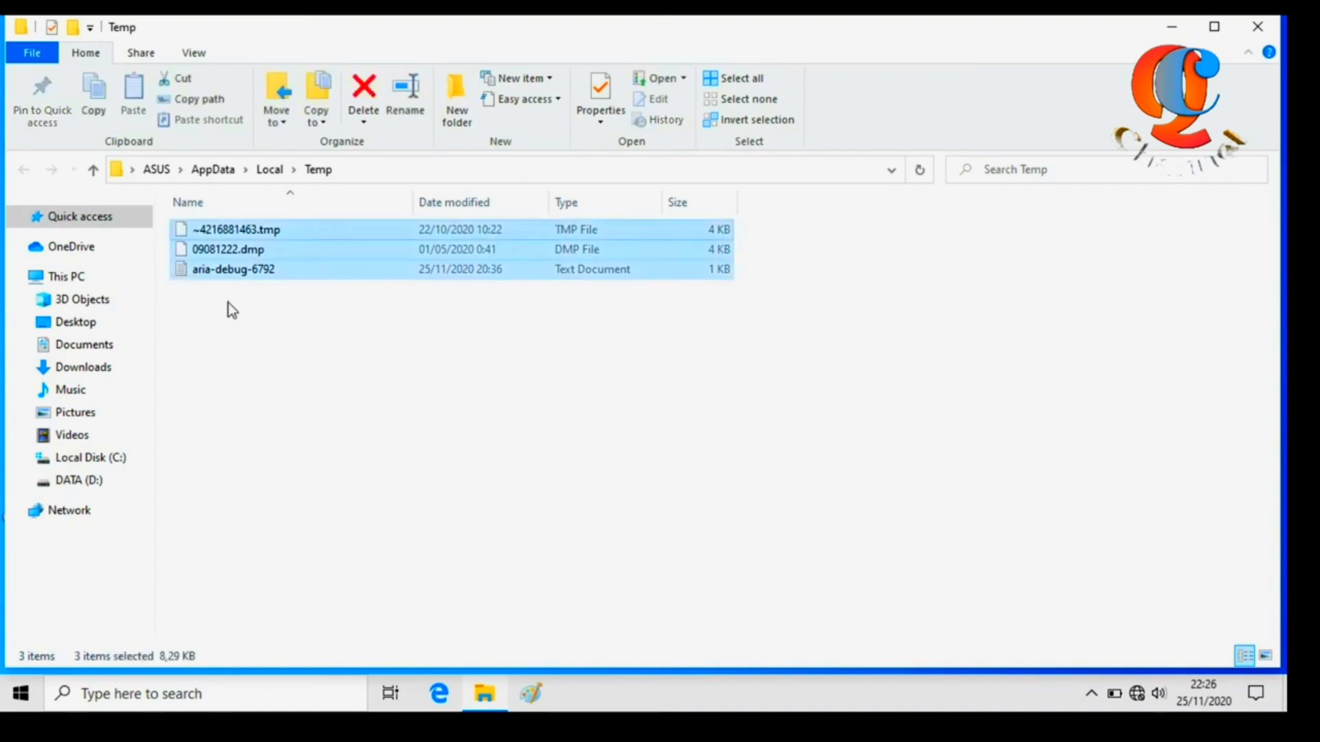
pyautogui.press('Delete')
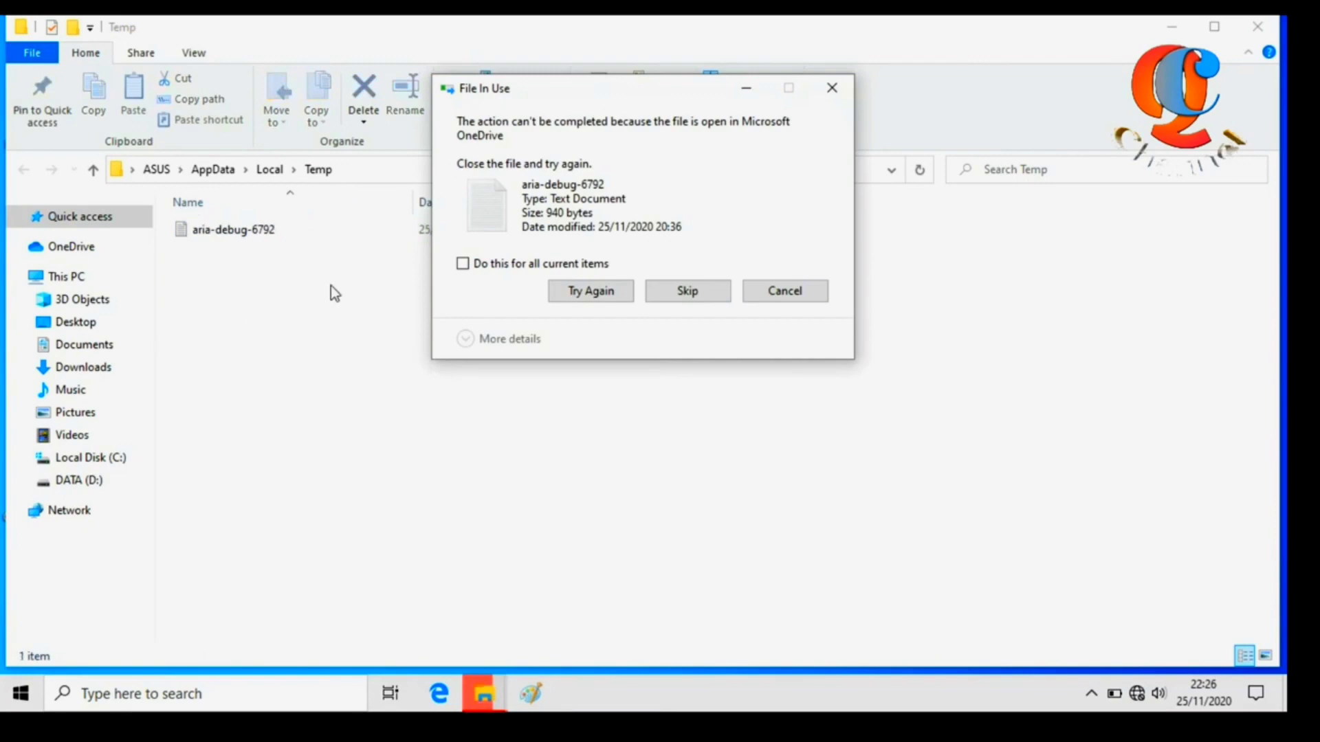
pyautogui.click(690, 295)
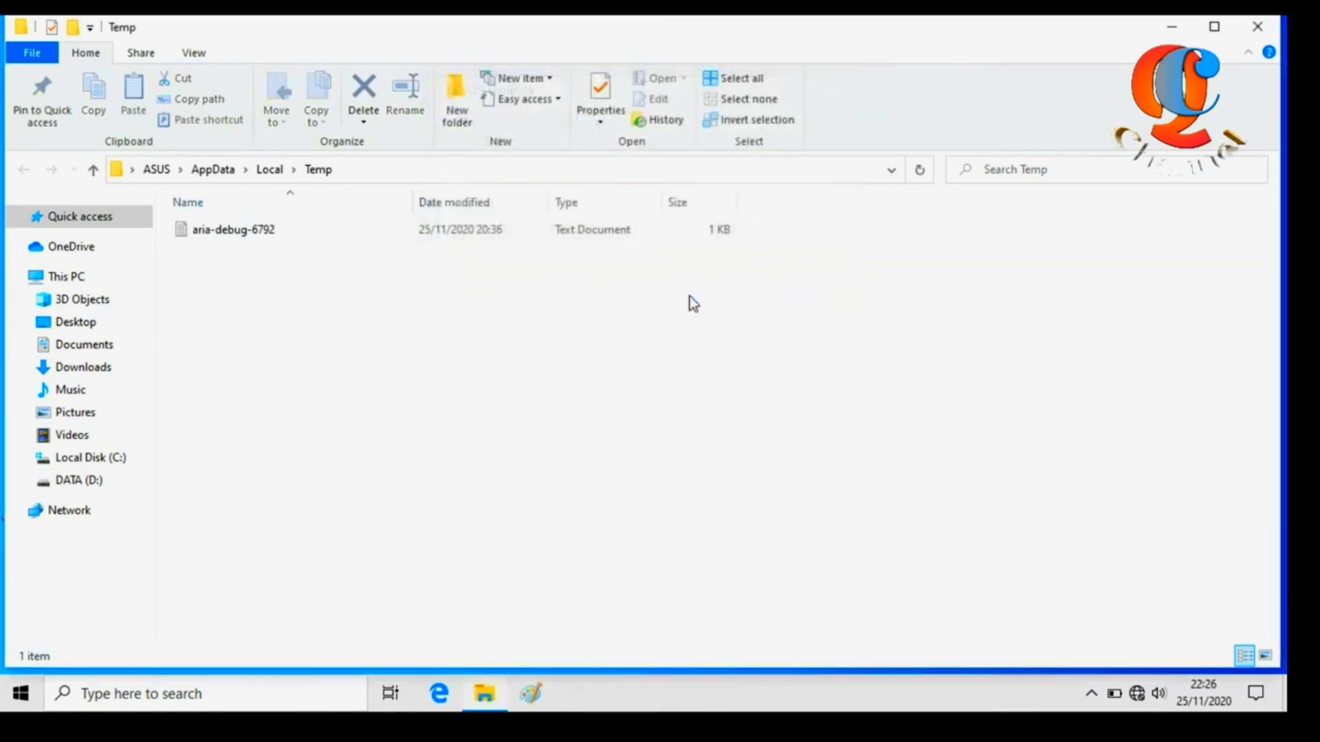
pyautogui.click(1255, 27)
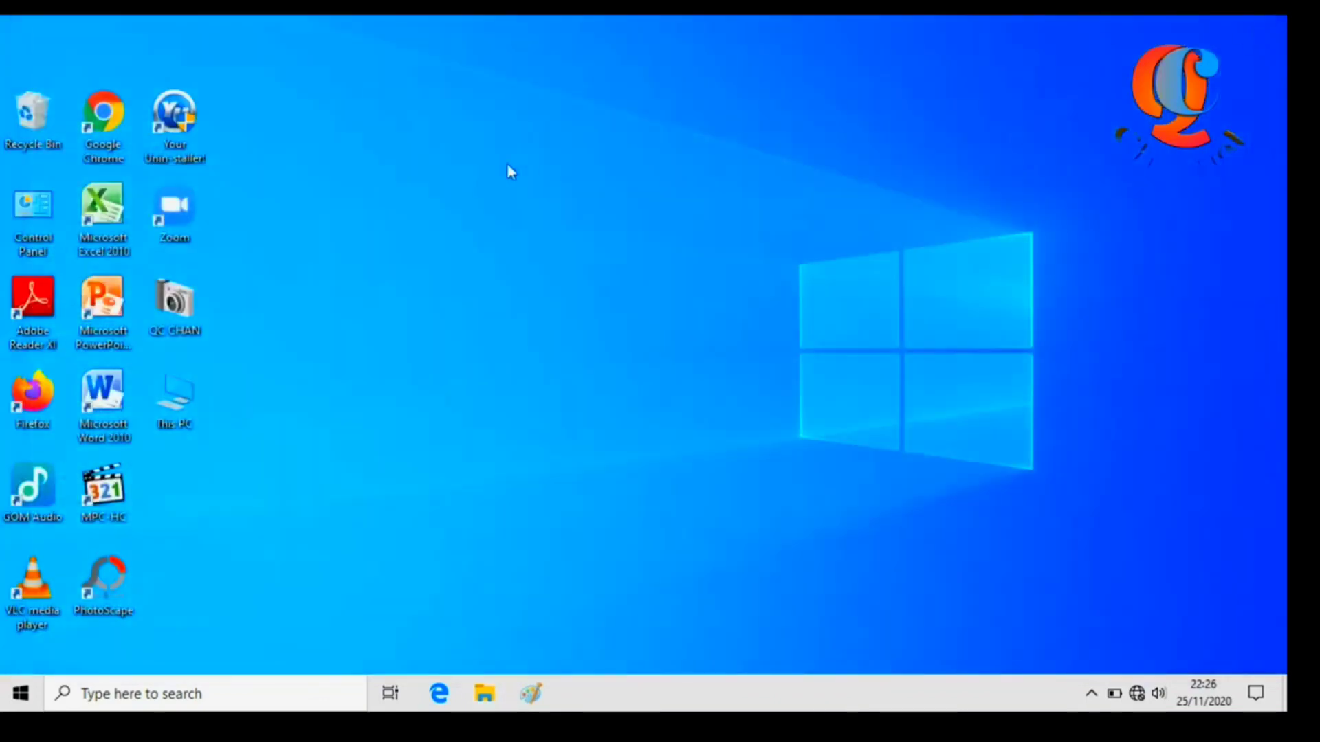
# Step: Refresh the desktop twice after the temporary-file cleanup
pyautogui.rightClick(454, 159)
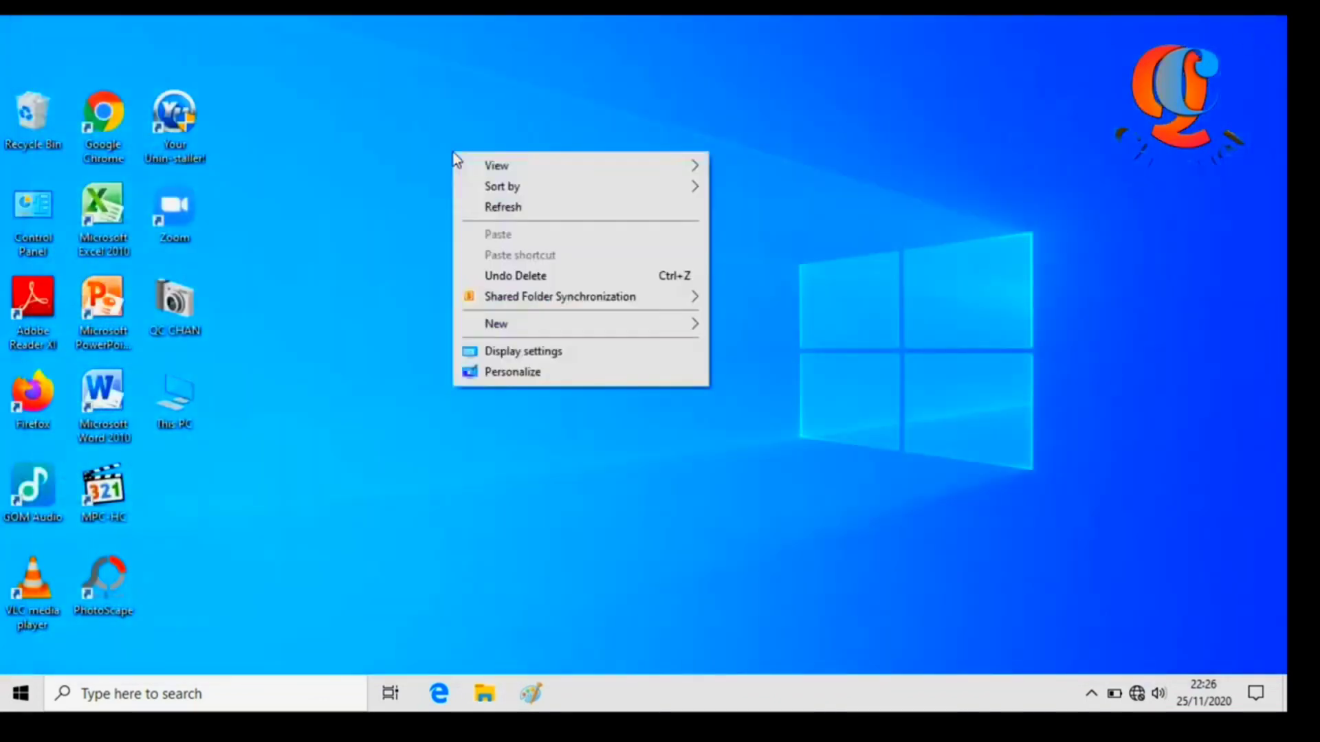
pyautogui.click(474, 208)
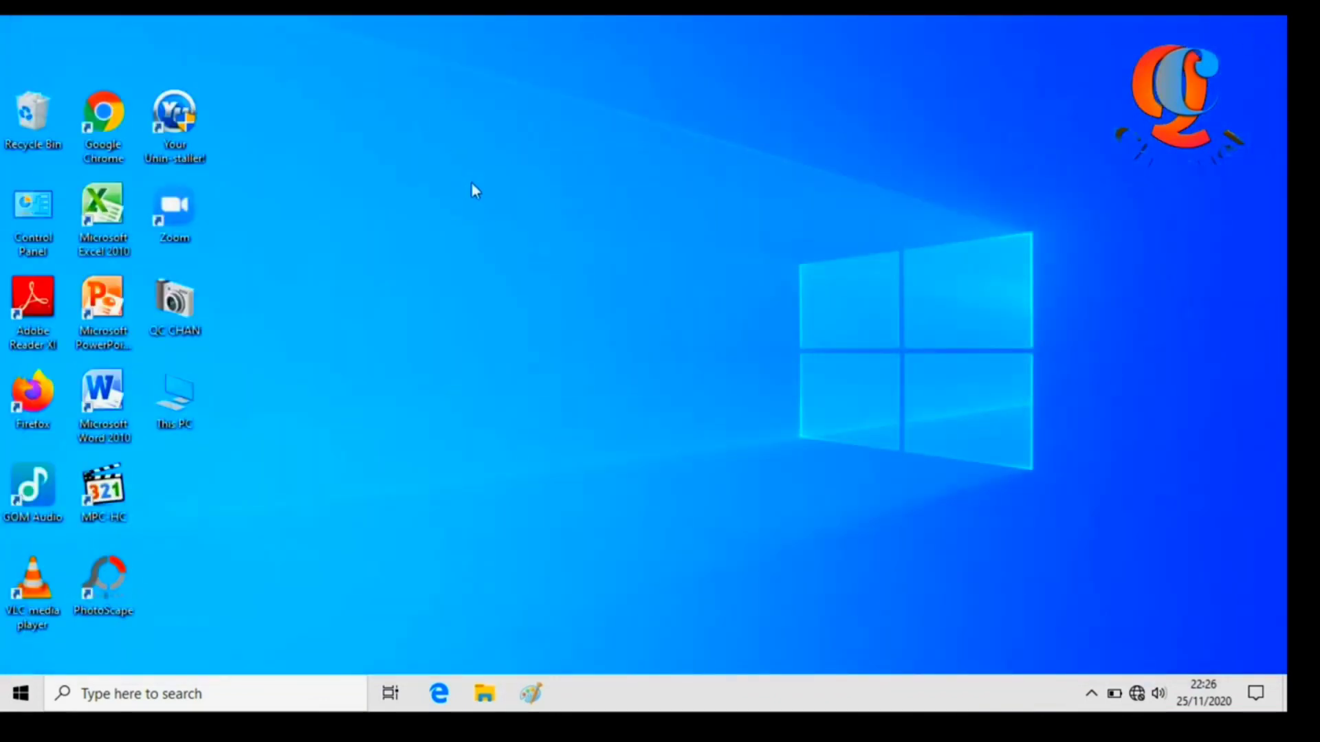
pyautogui.rightClick(468, 135)
pyautogui.click(486, 196)
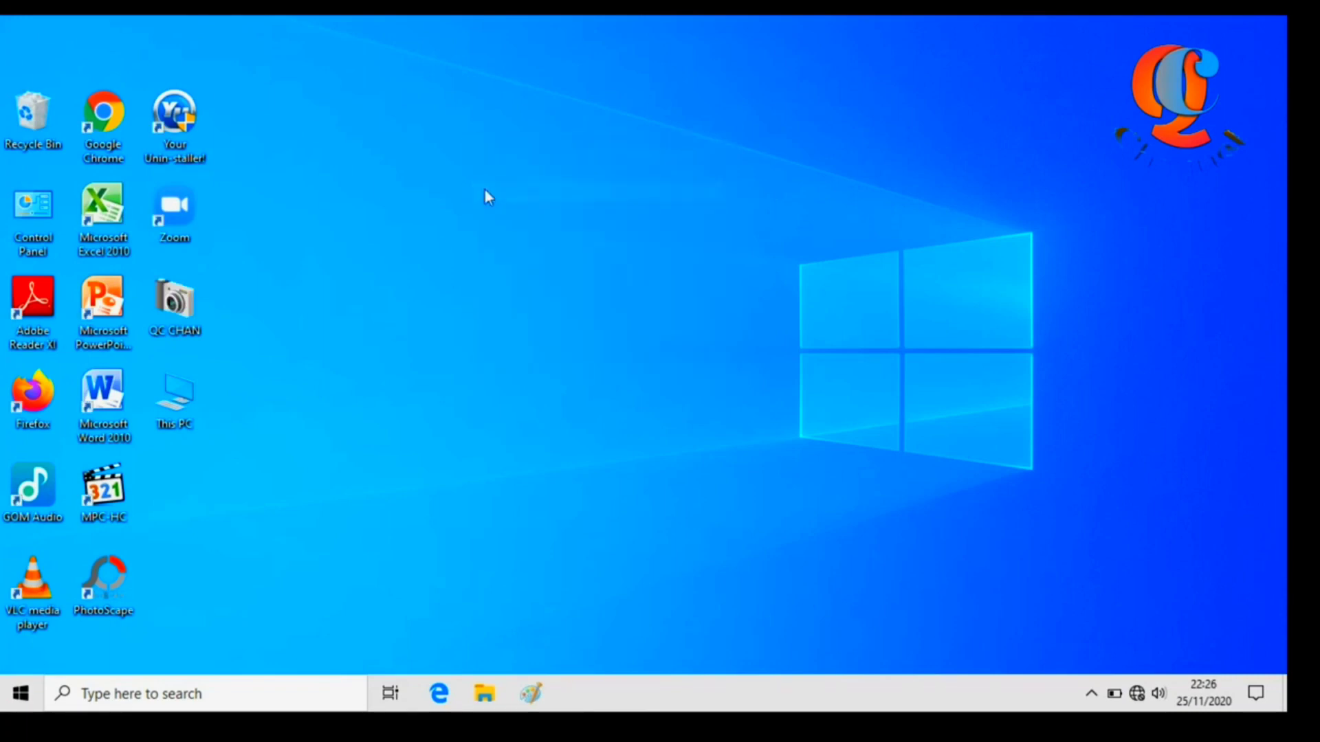